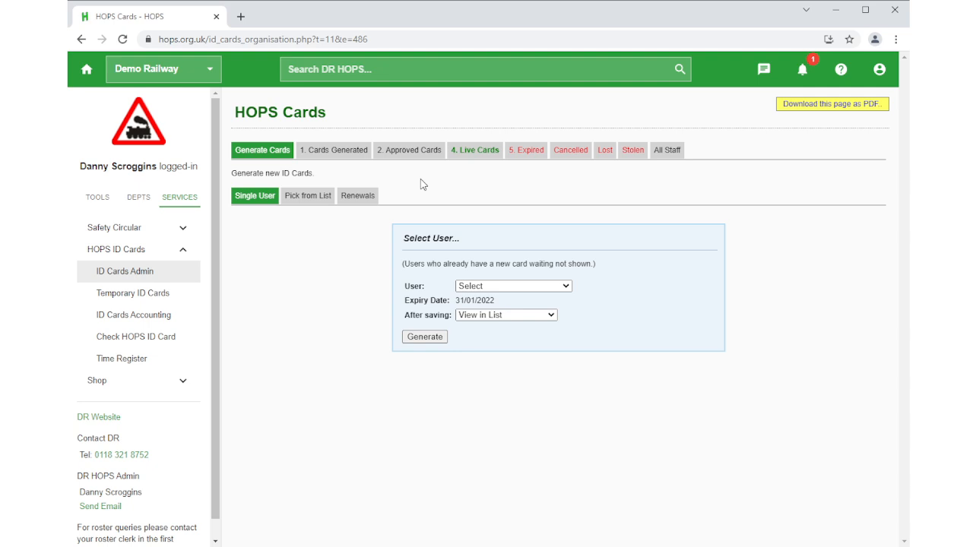
Choose a user for a single new card, and open the list for picking several users instead.
click(476, 287)
click(506, 408)
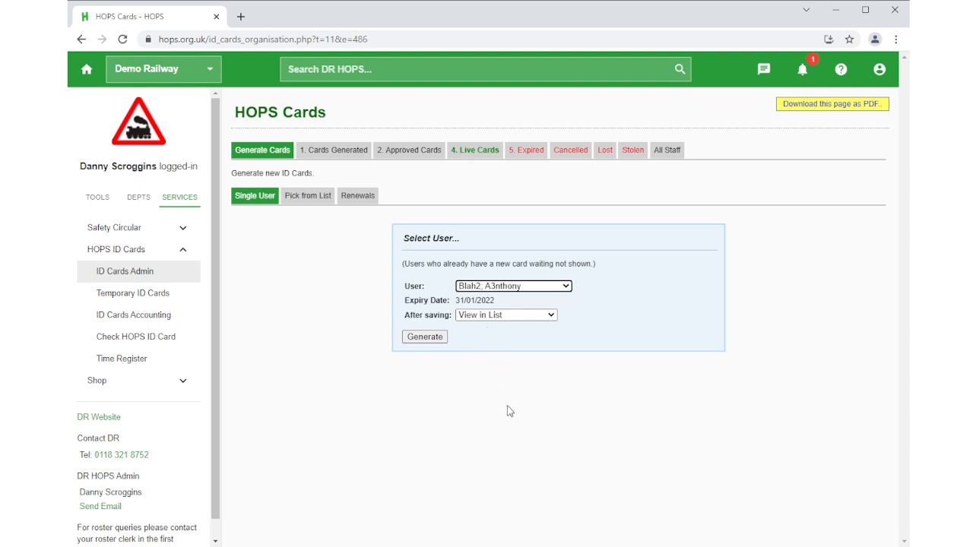
click(307, 198)
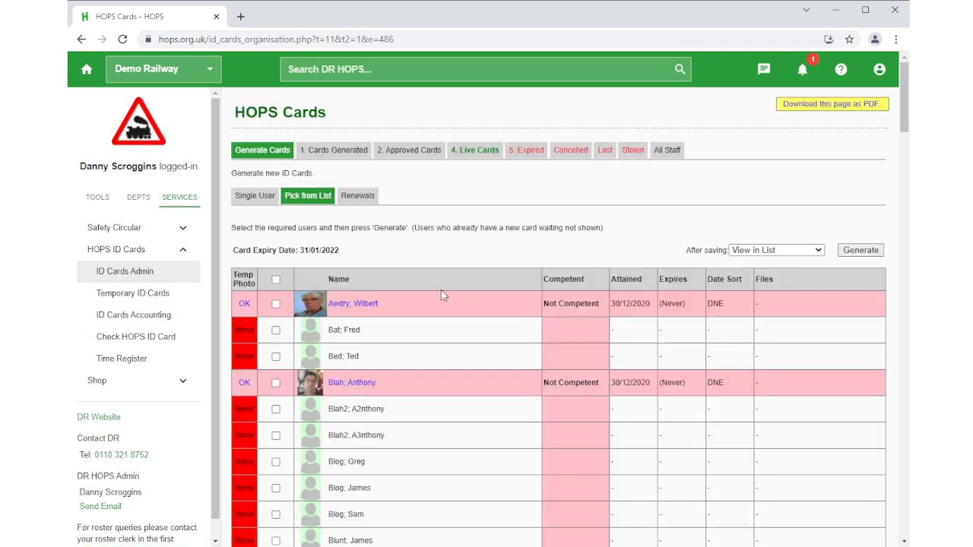
Examine the renewals list for each user's last card, expiry, department confirmation, details-checked date and preselected generation.
click(372, 195)
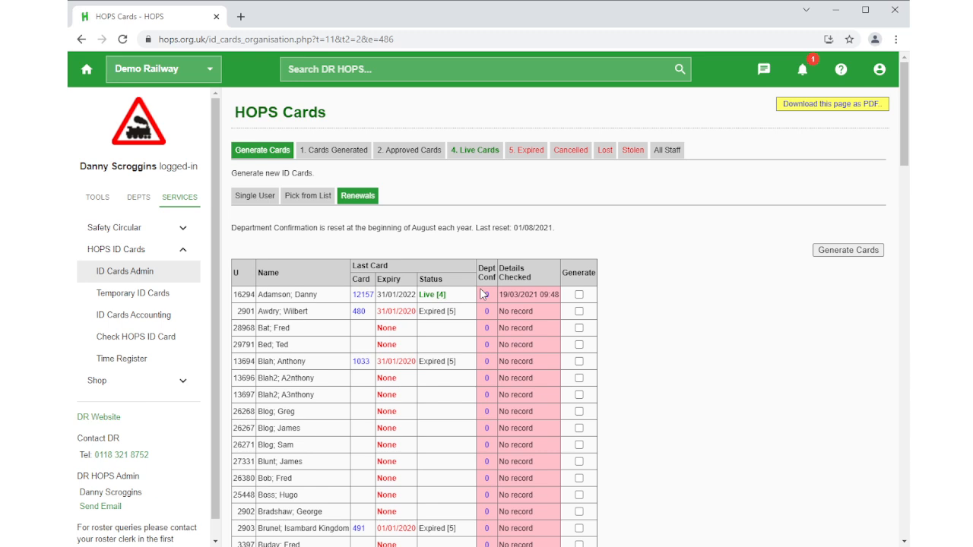
scroll(479, 274, down, 3)
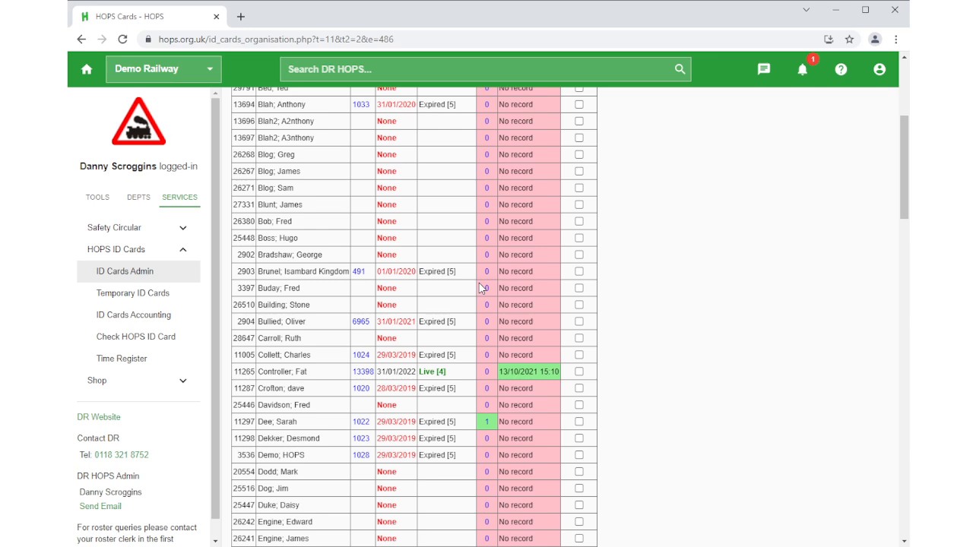
scroll(493, 228, down, 2)
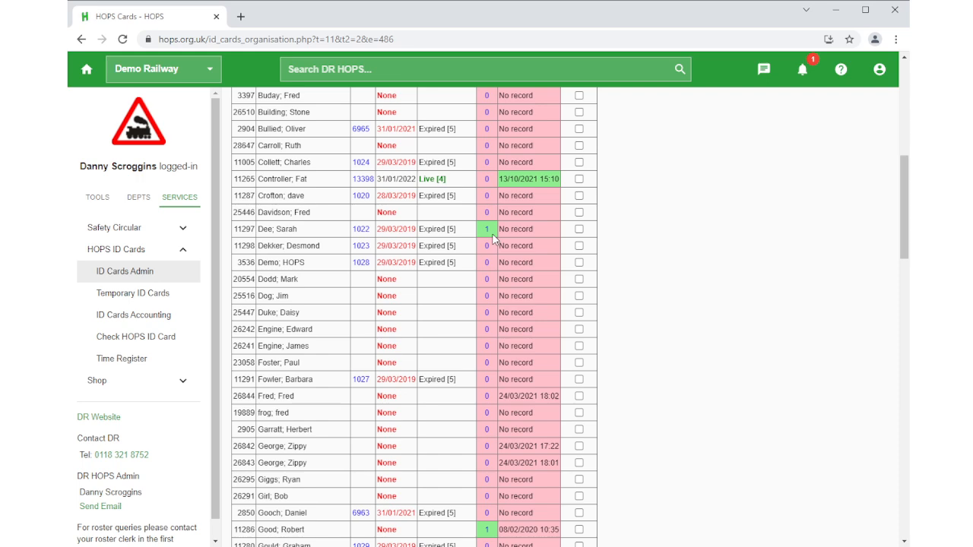
scroll(492, 238, up, 6)
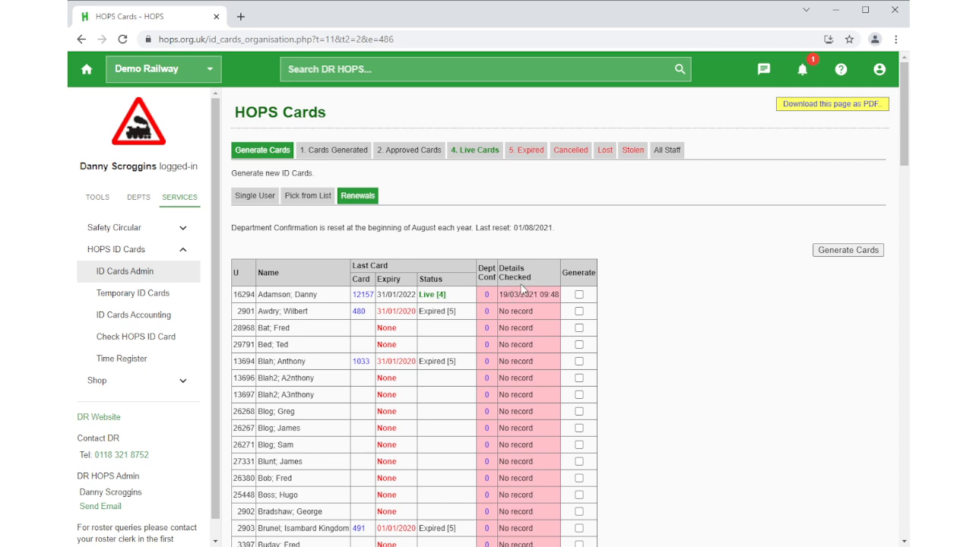
scroll(524, 310, down, 3)
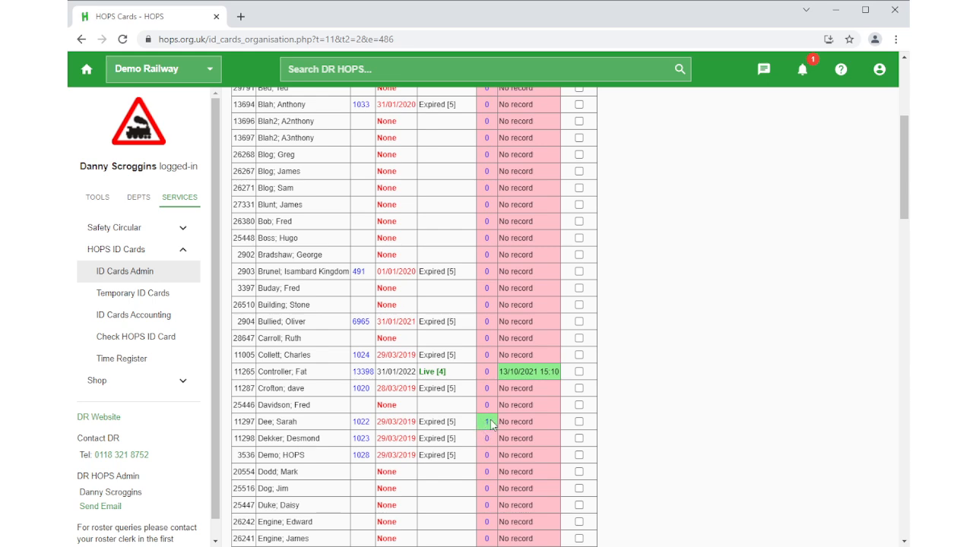
scroll(498, 421, down, 1)
scroll(502, 418, down, 7)
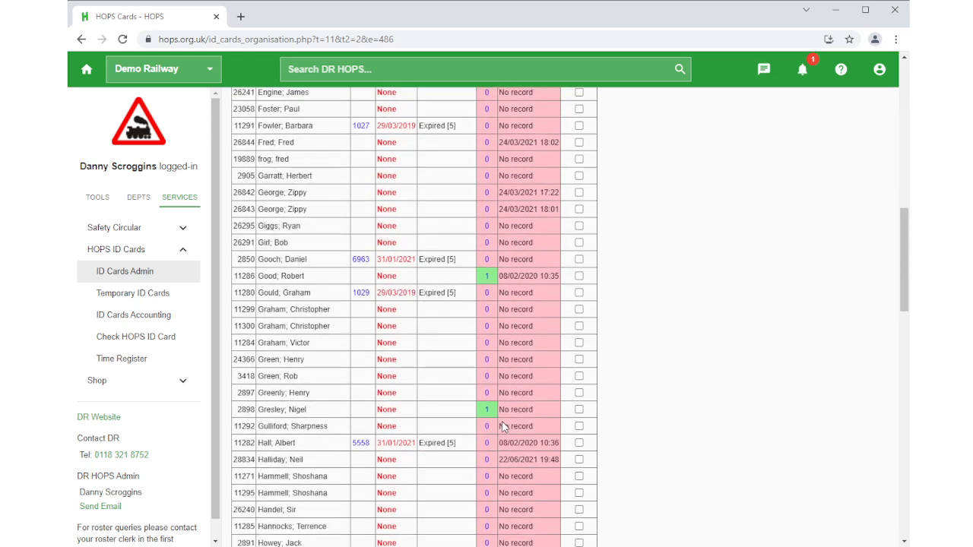
scroll(502, 427, down, 7)
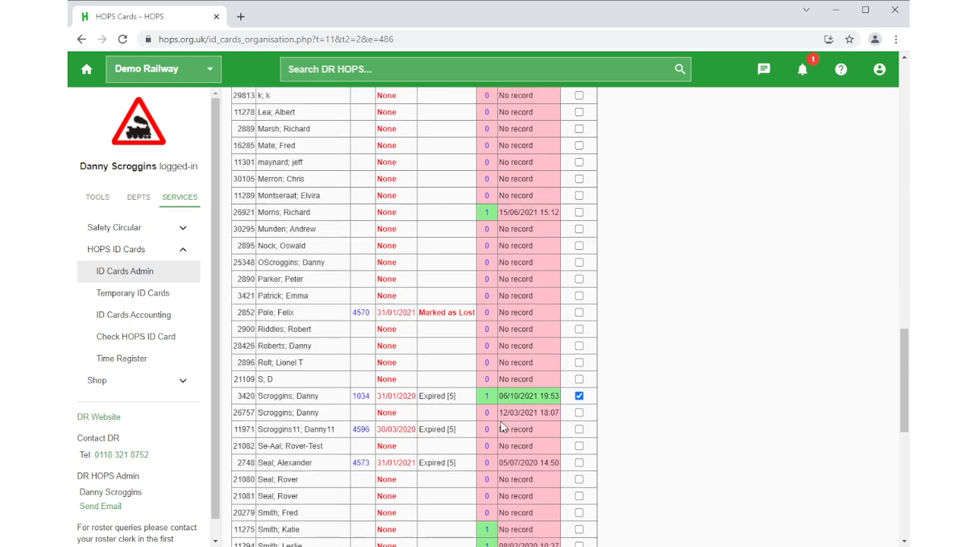
scroll(502, 427, down, 4)
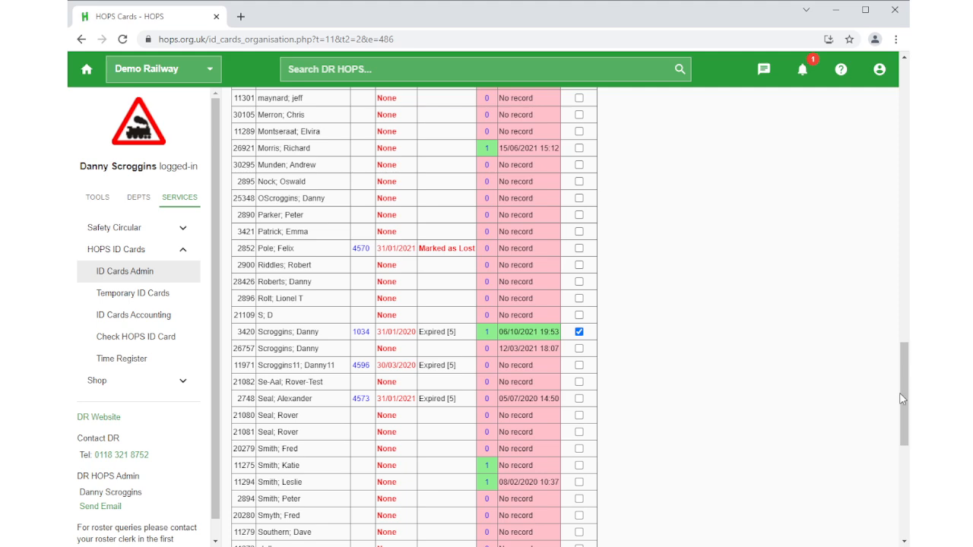
drag(902, 379, 904, 102)
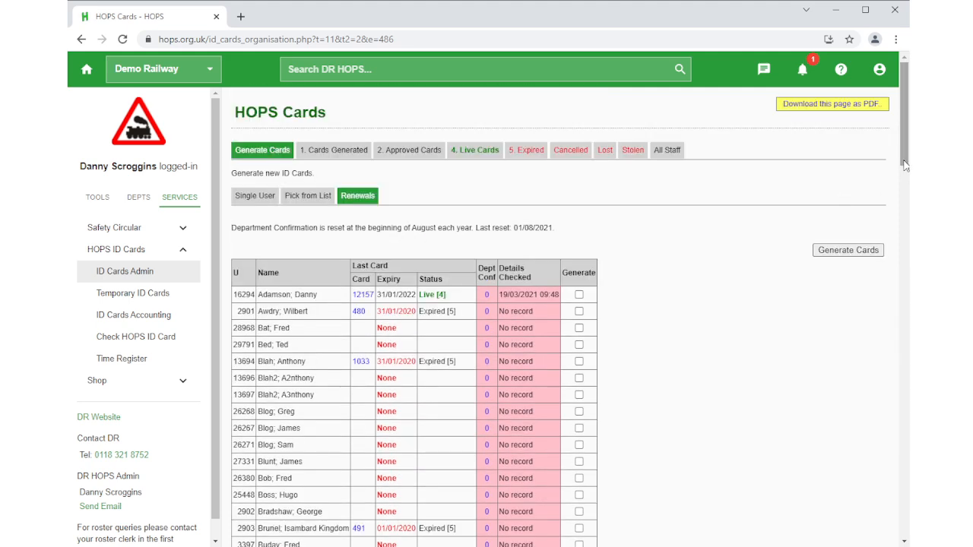
In the renewals list, mark five consecutive users starting two rows below the preselected one for card generation, and unmark the preselected user.
drag(905, 171, 891, 289)
scroll(890, 289, down, 10)
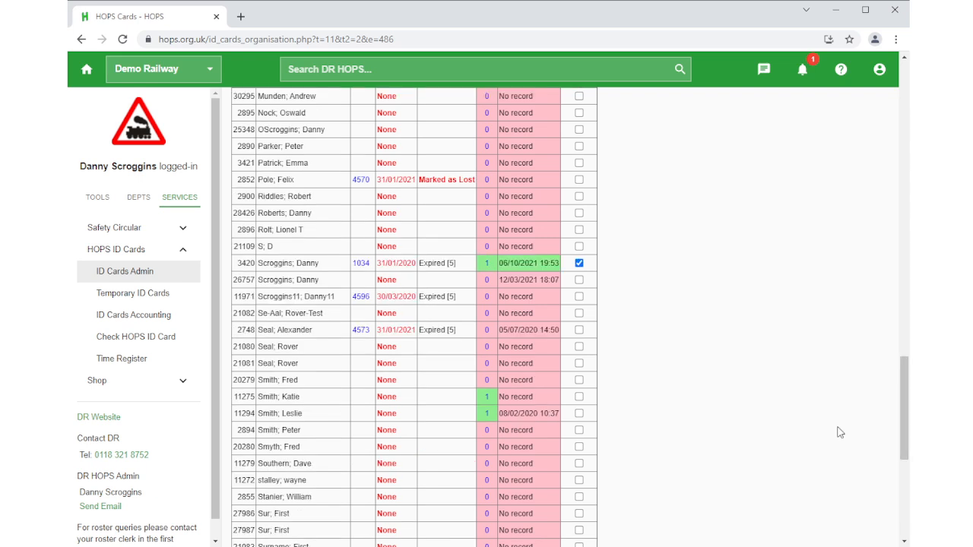
click(578, 296)
click(579, 314)
click(578, 330)
click(579, 346)
click(578, 363)
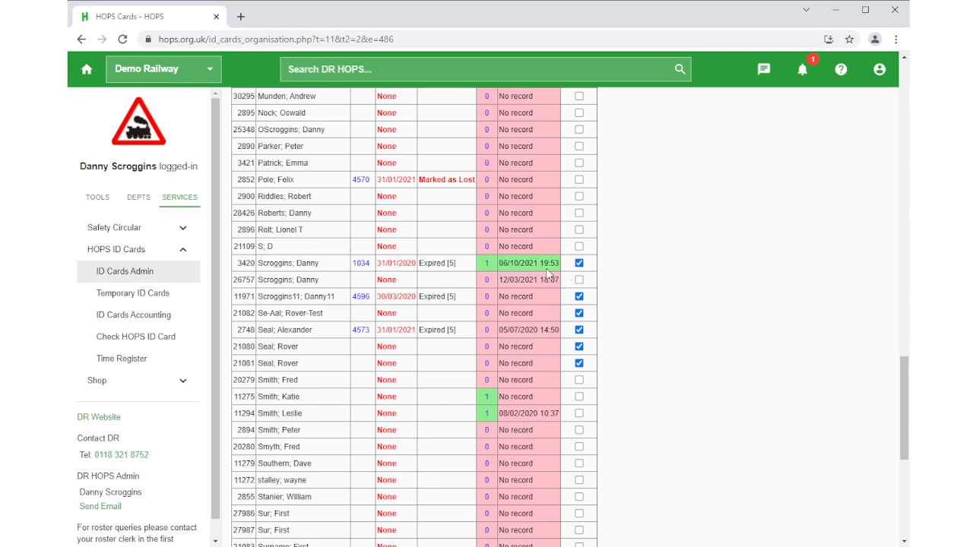
click(579, 264)
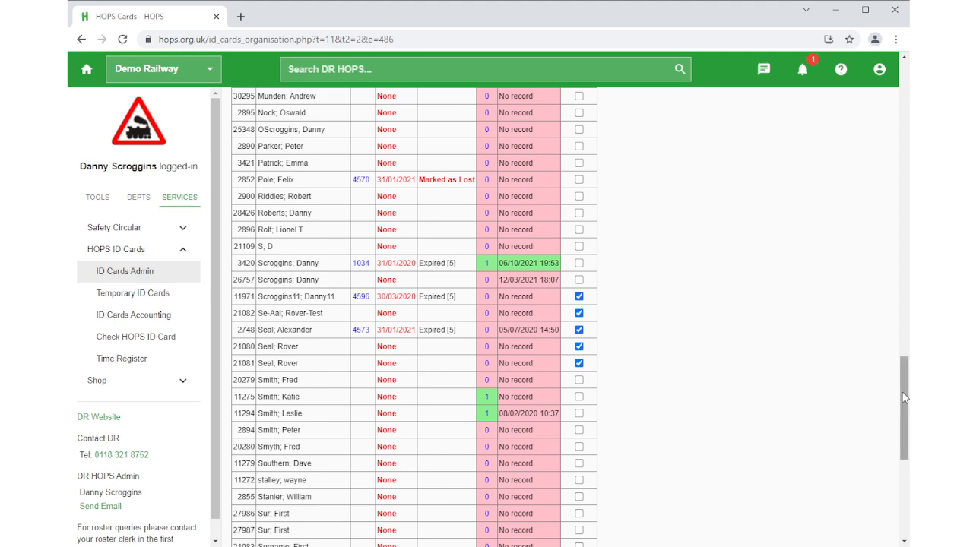
Generate renewal cards for the five marked users.
drag(904, 396, 870, 80)
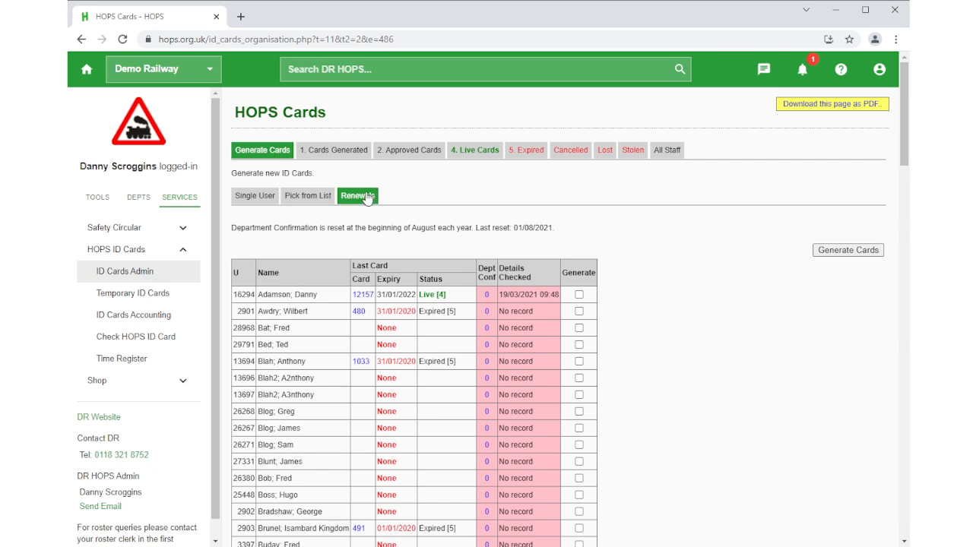
scroll(880, 297, down, 9)
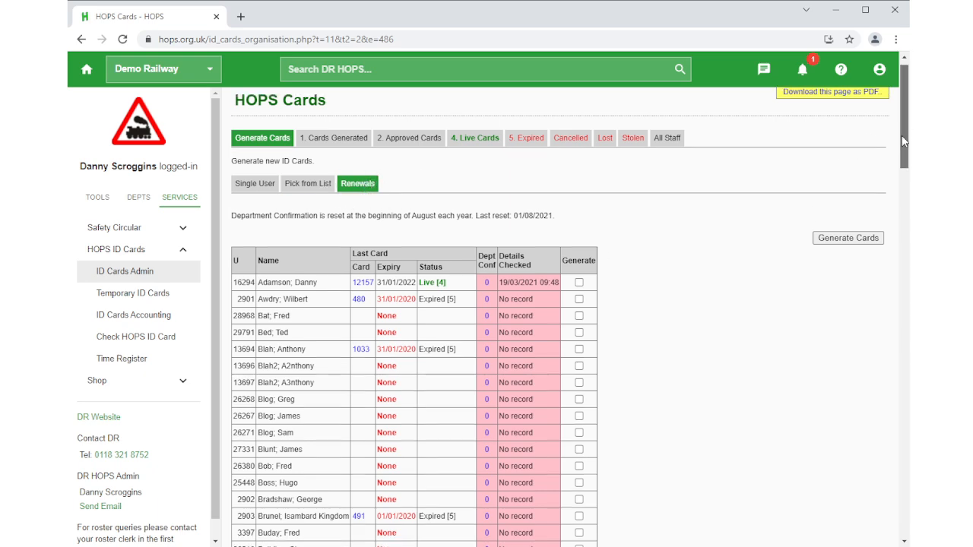
scroll(880, 296, down, 20)
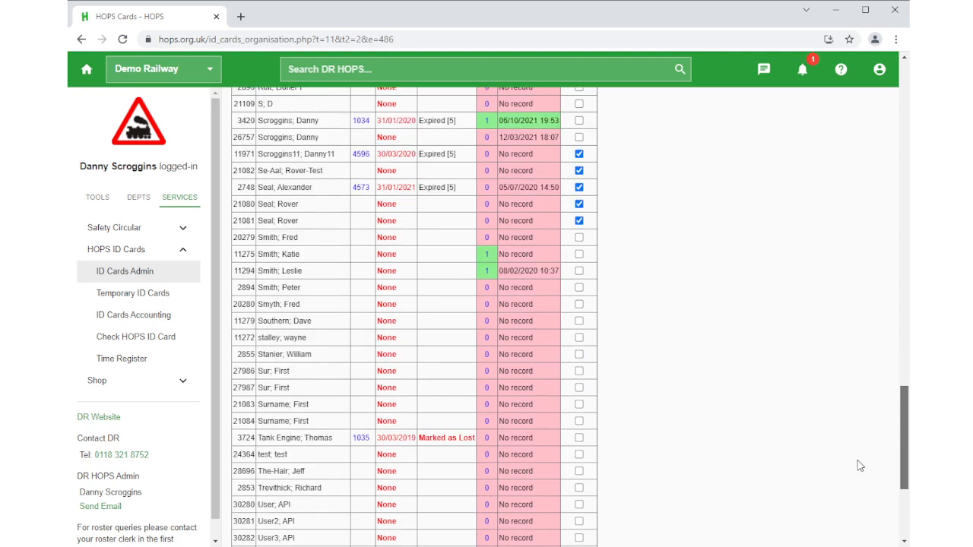
scroll(857, 456, up, 18)
scroll(845, 194, up, 15)
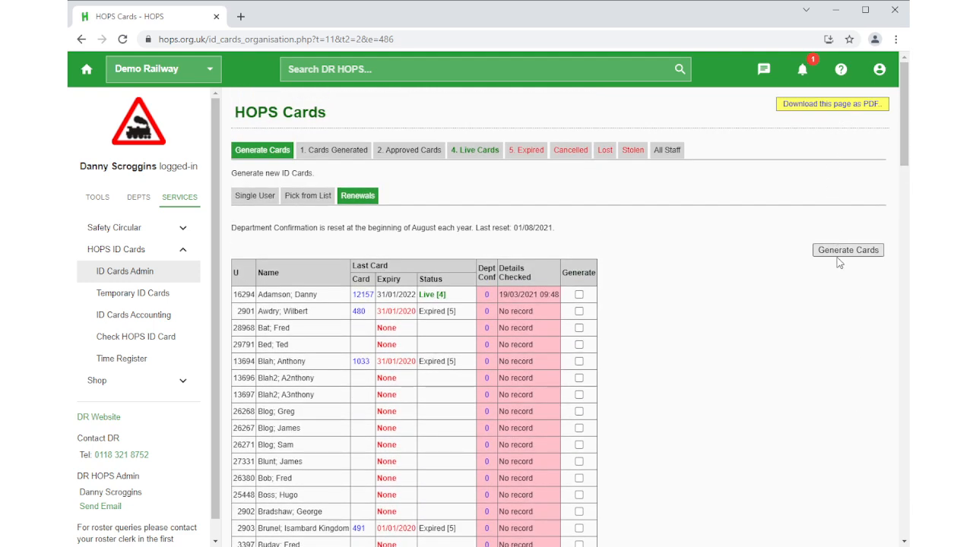
click(839, 253)
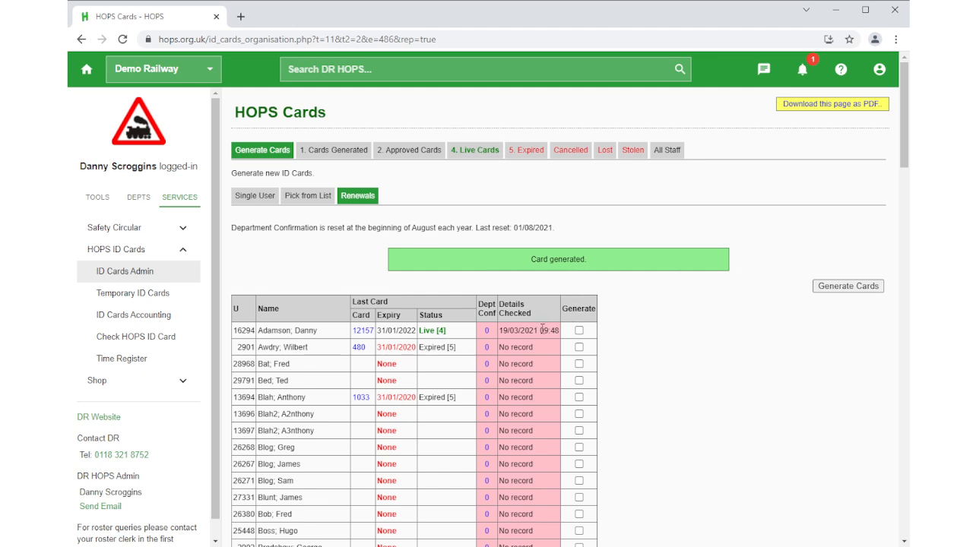
scroll(538, 331, down, 3)
scroll(538, 330, up, 3)
Select all eligible cards among those generated but not yet approved, and approve them.
click(336, 152)
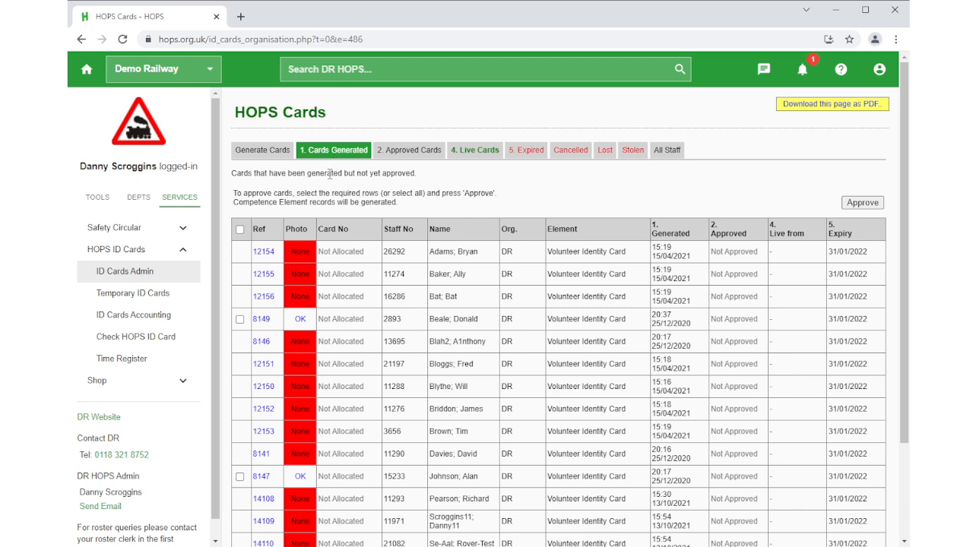
click(239, 320)
click(240, 229)
click(863, 204)
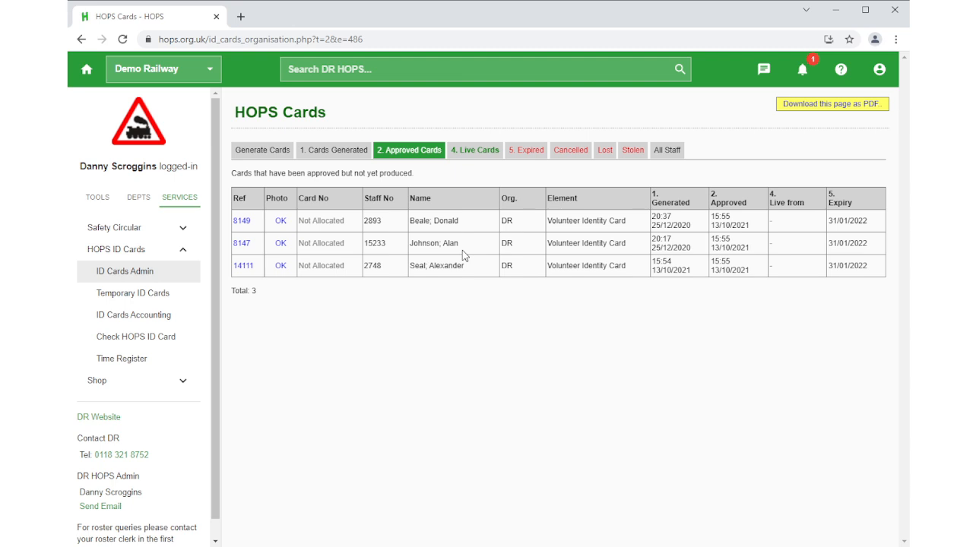
Reopen the renewals list for generating new cards.
click(263, 151)
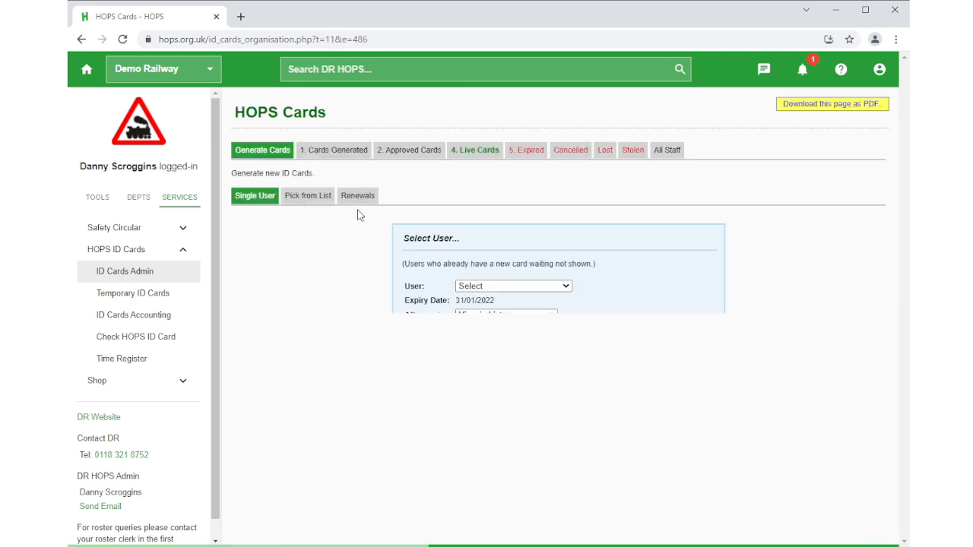
click(358, 196)
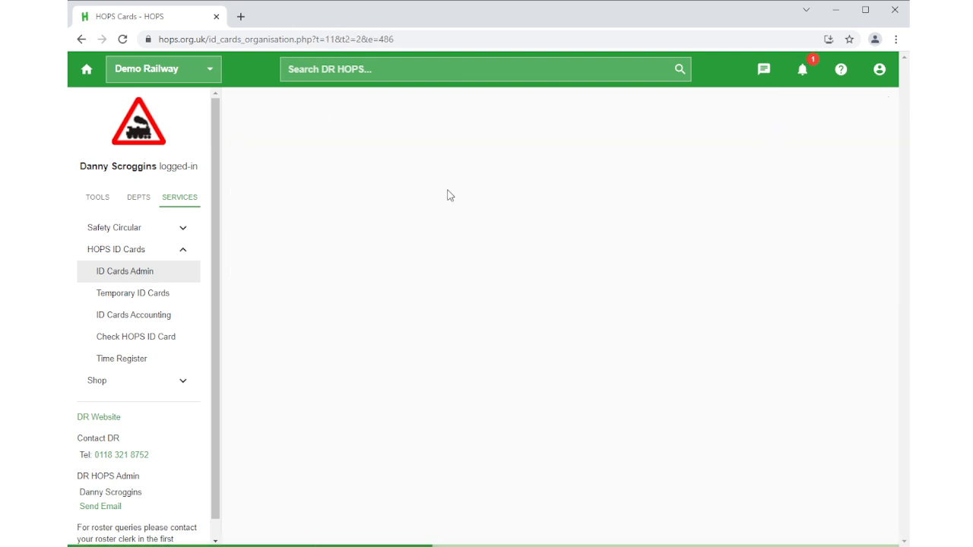